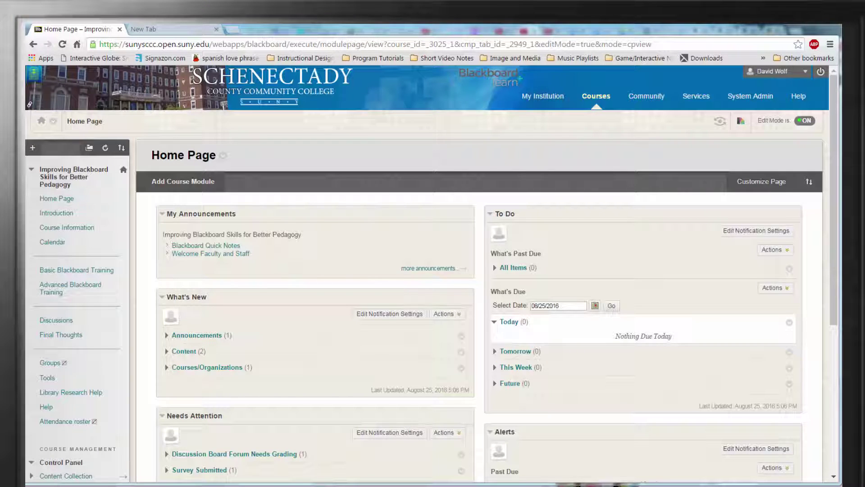
# Step: Open the Full Grade Center and go to its Work Offline > Download grades page
pyautogui.click(31, 172)
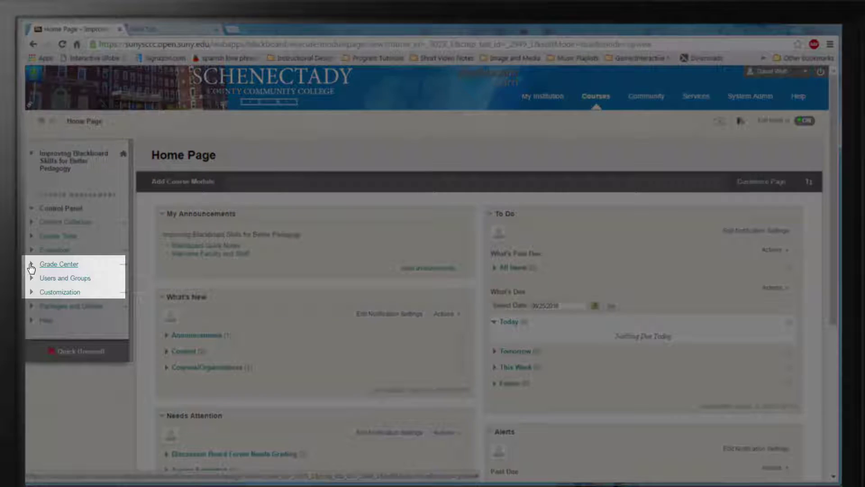
pyautogui.click(31, 266)
pyautogui.click(63, 285)
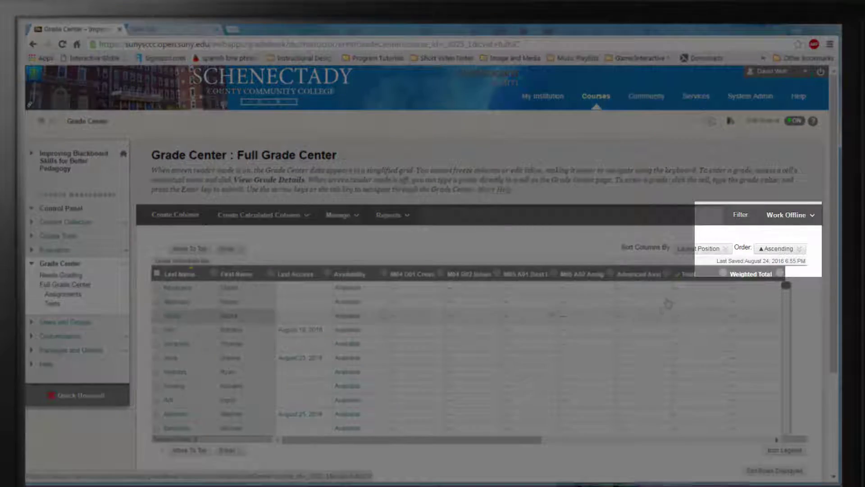
pyautogui.click(701, 248)
pyautogui.click(787, 215)
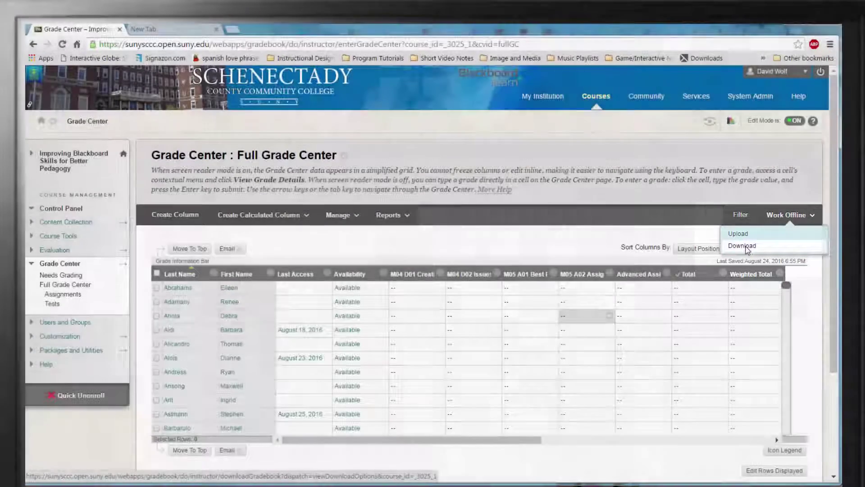
pyautogui.click(744, 246)
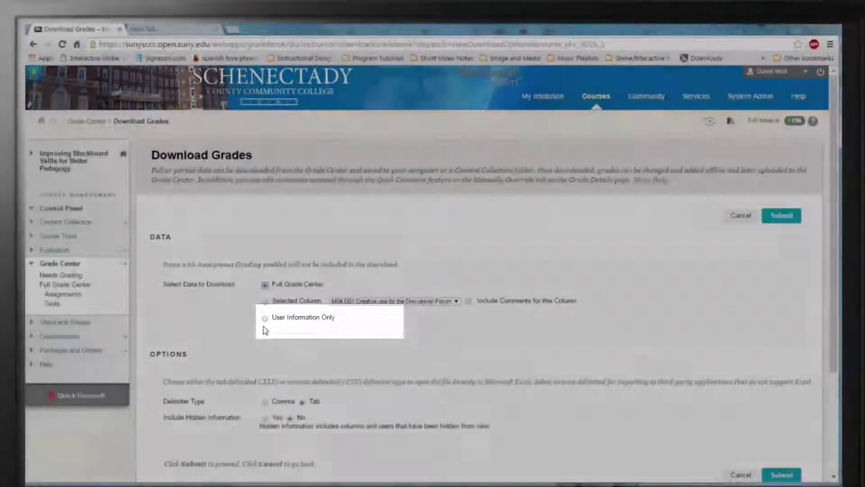
# Step: Download User Information Only as a comma-delimited CSV roster file
pyautogui.click(265, 318)
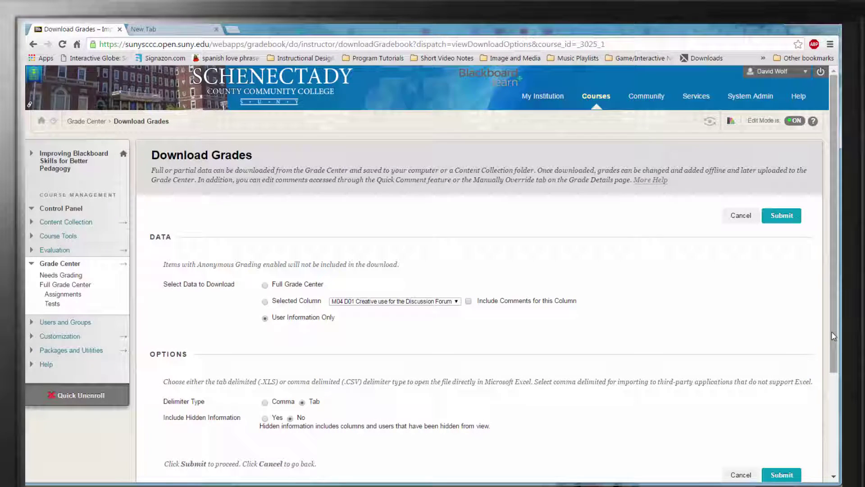
pyautogui.scroll(-2, 832, 345)
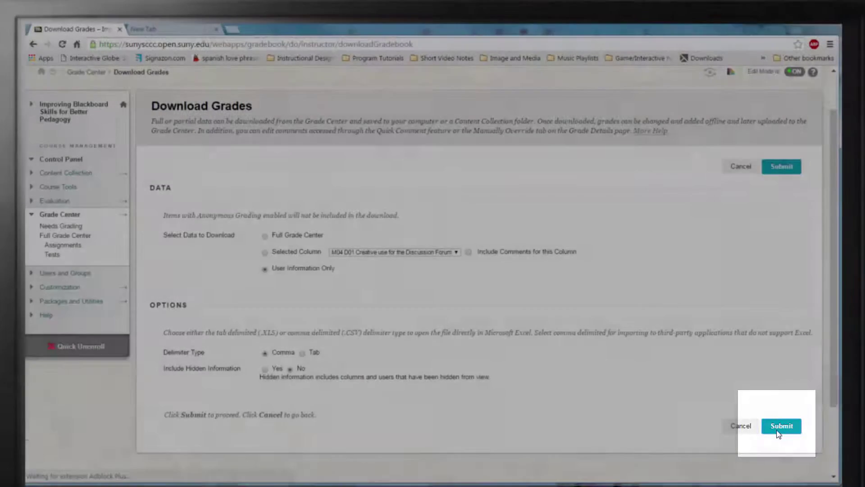
pyautogui.click(779, 433)
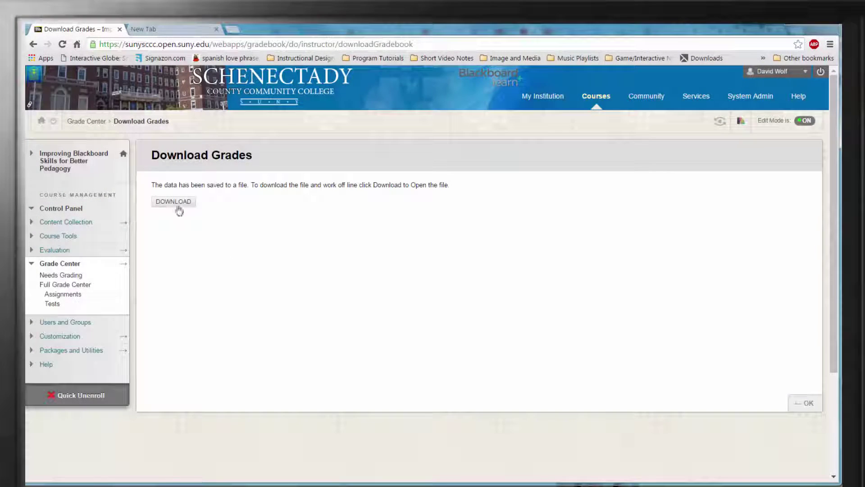
pyautogui.click(175, 203)
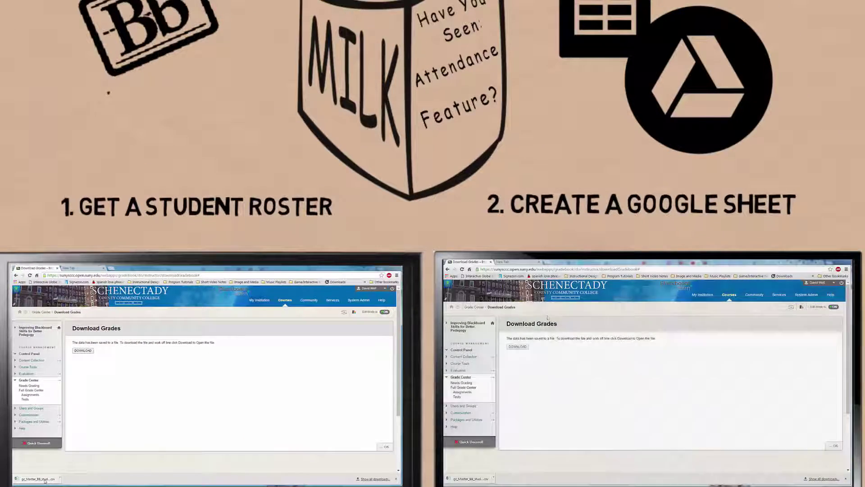
# Step: In a new tab, go to Google Drive and start a new Google Sheets spreadsheet
pyautogui.click(507, 263)
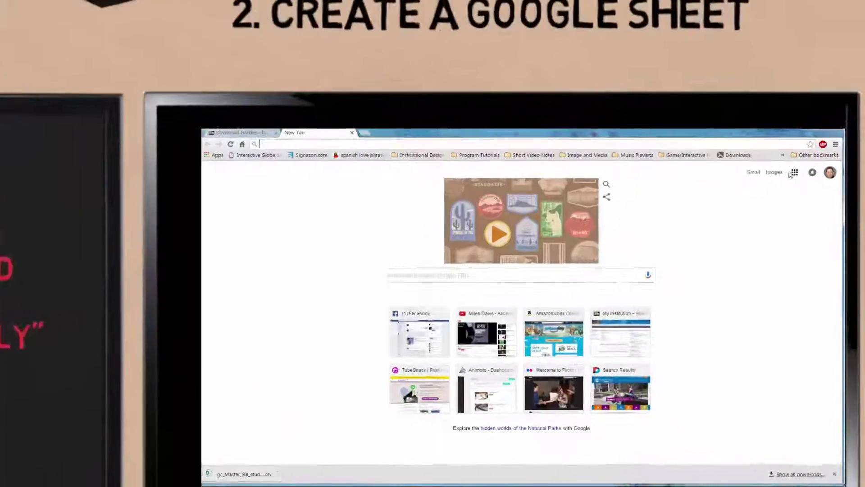
pyautogui.click(818, 286)
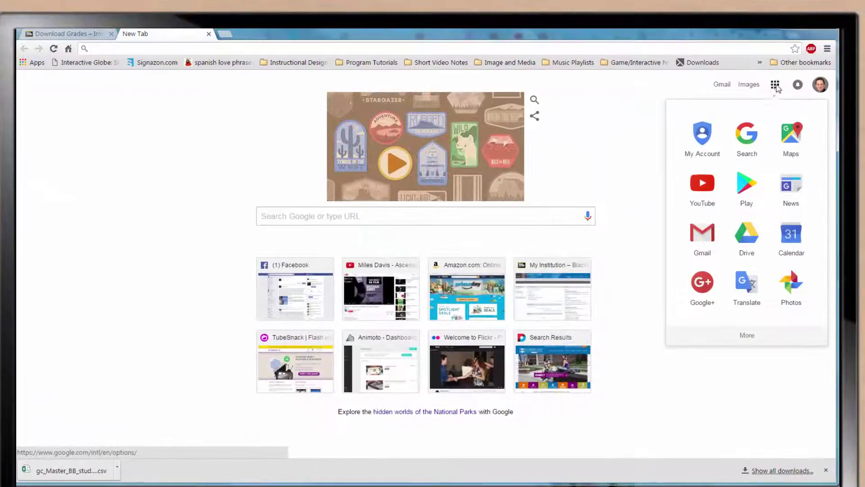
pyautogui.click(746, 236)
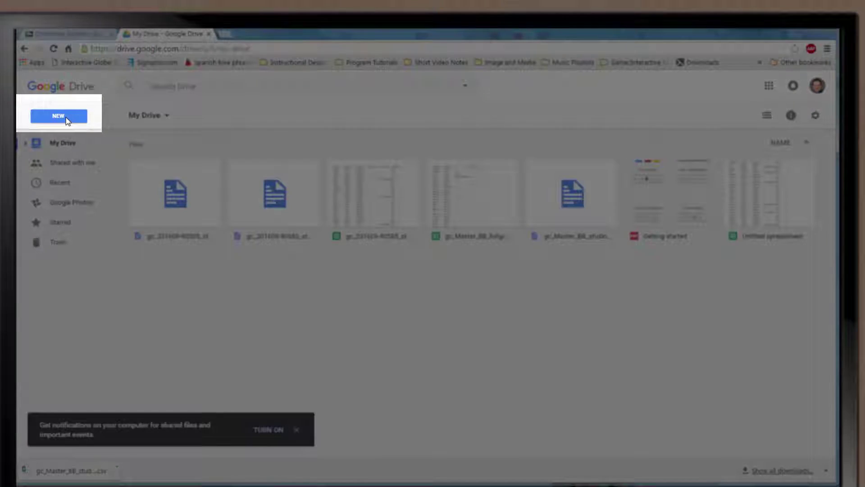
pyautogui.click(71, 117)
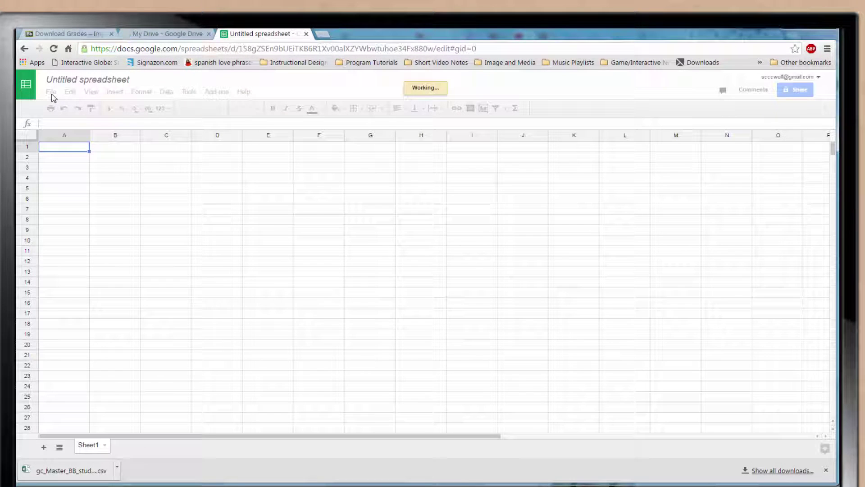
# Step: Import the downloaded roster CSV into the spreadsheet, replacing it, then return to Grade Center
pyautogui.click(52, 93)
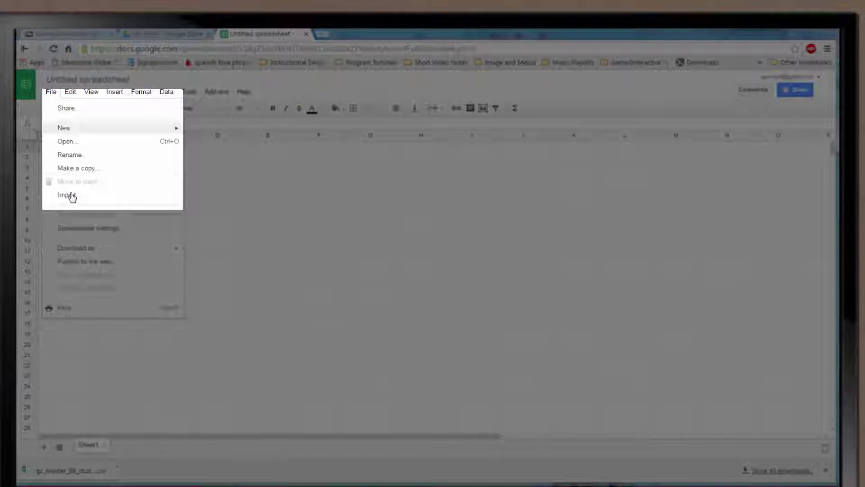
pyautogui.click(67, 195)
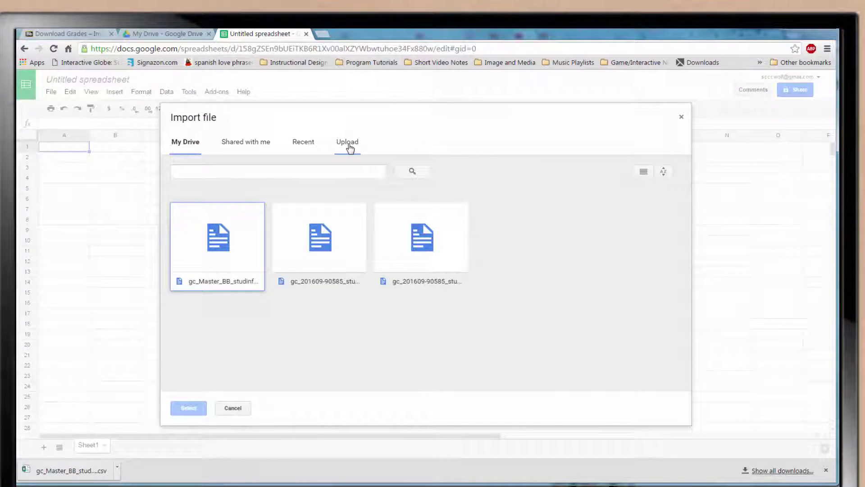
pyautogui.click(348, 142)
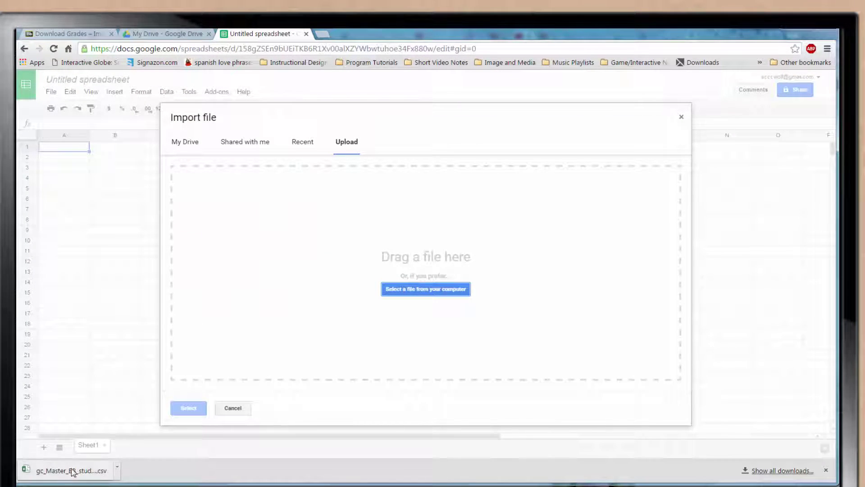
pyautogui.moveTo(212, 428); pyautogui.dragTo(428, 256)
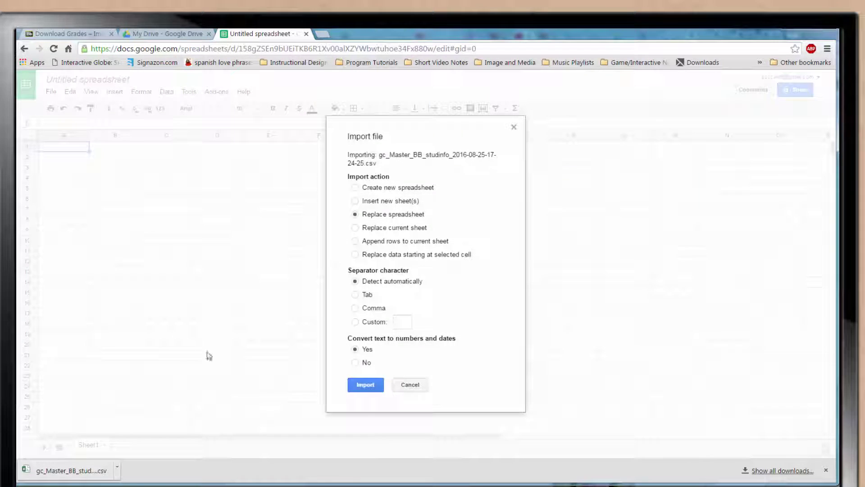
pyautogui.click(366, 387)
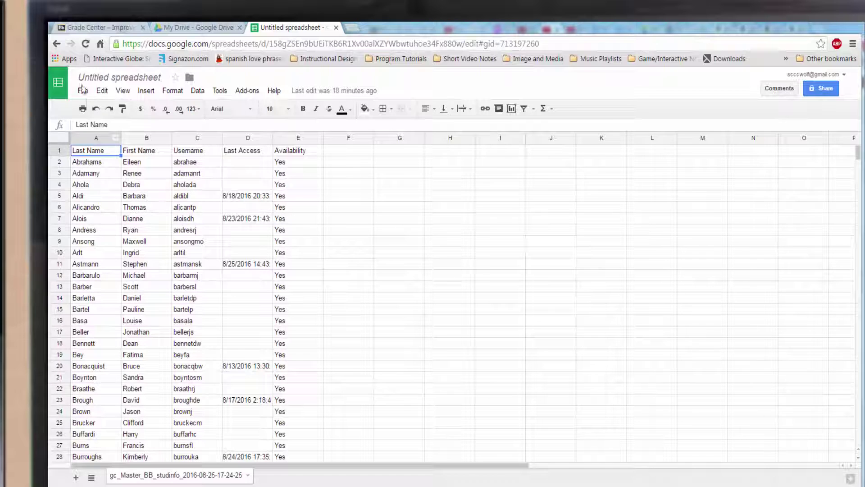
pyautogui.click(79, 29)
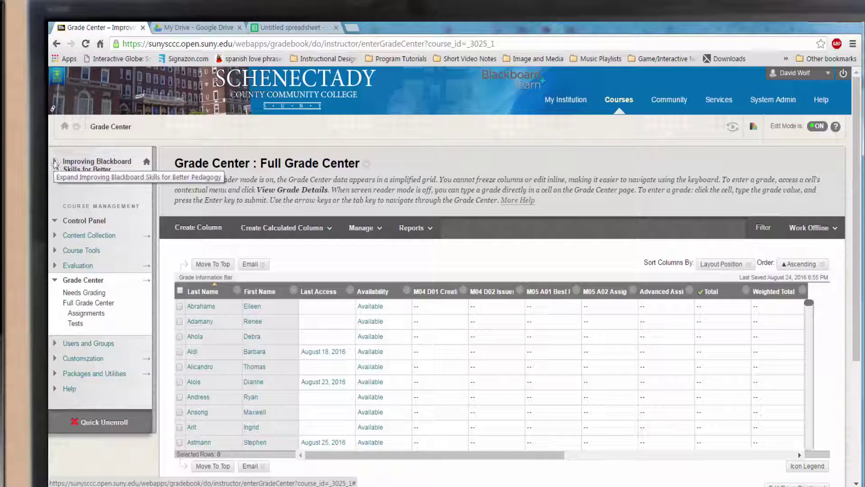
# Step: Add a Web Link item to the course menu named 'Attendance'
pyautogui.click(56, 164)
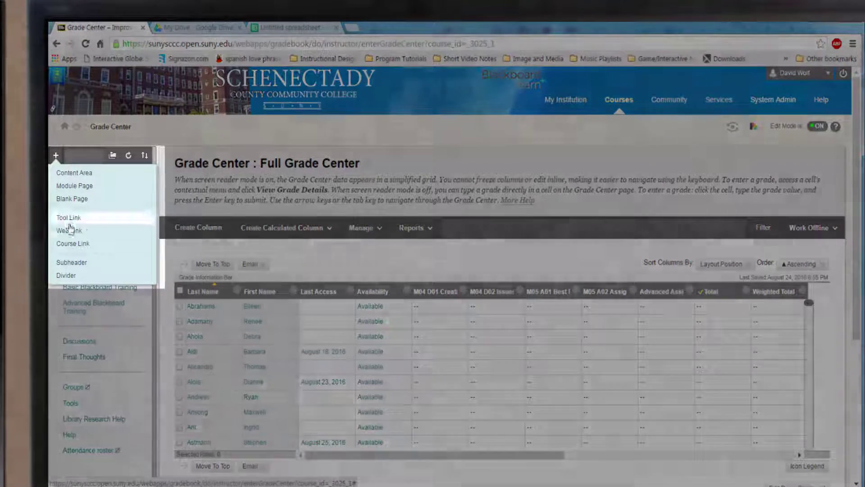
pyautogui.click(70, 230)
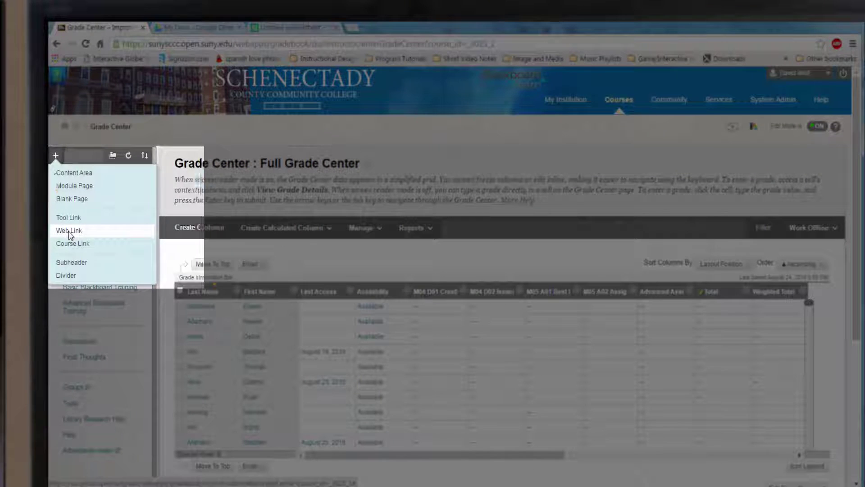
pyautogui.click(111, 191)
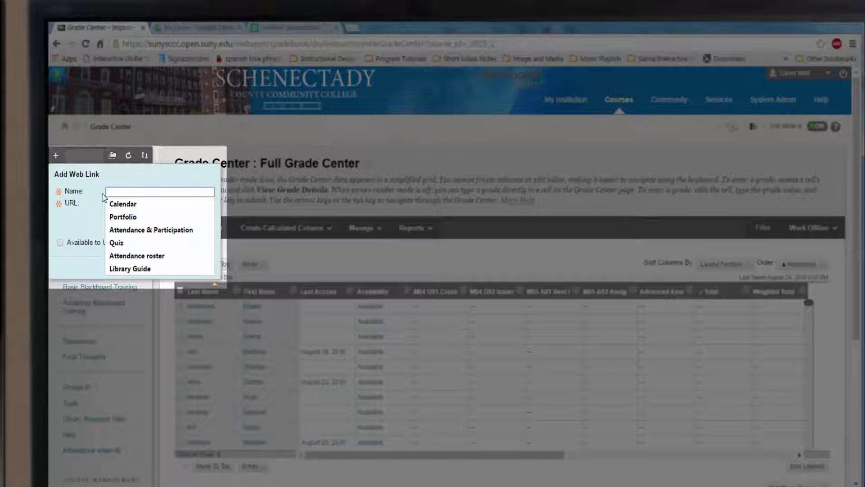
pyautogui.click(133, 256)
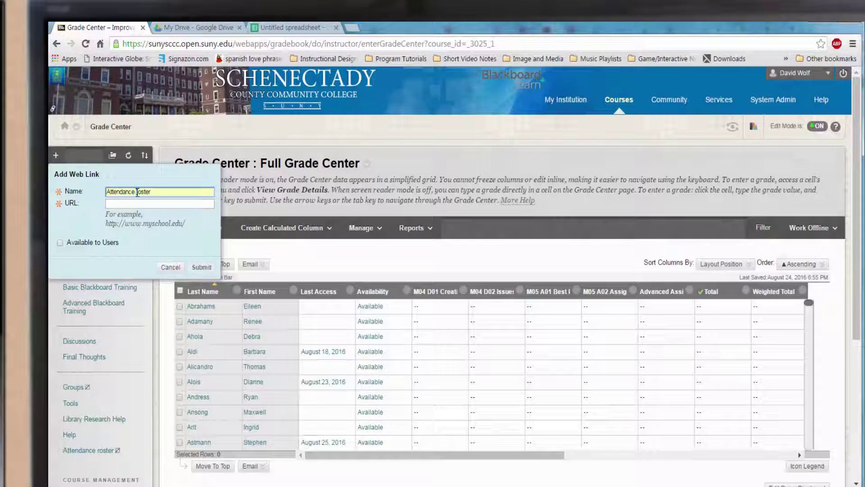
pyautogui.click(130, 193)
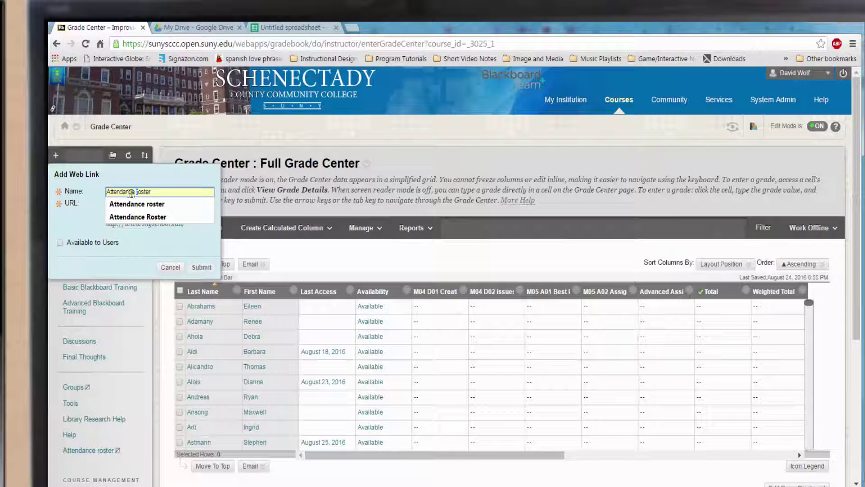
pyautogui.press('Delete')
pyautogui.write('R')
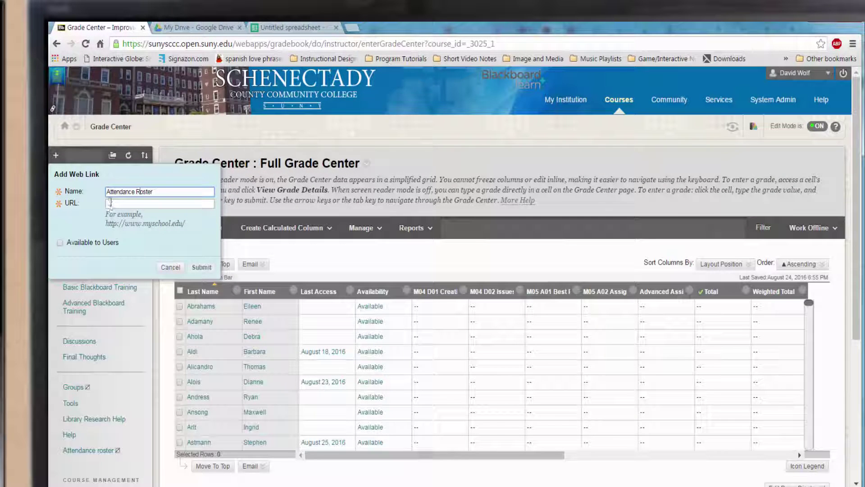
pyautogui.press('BackSpace')
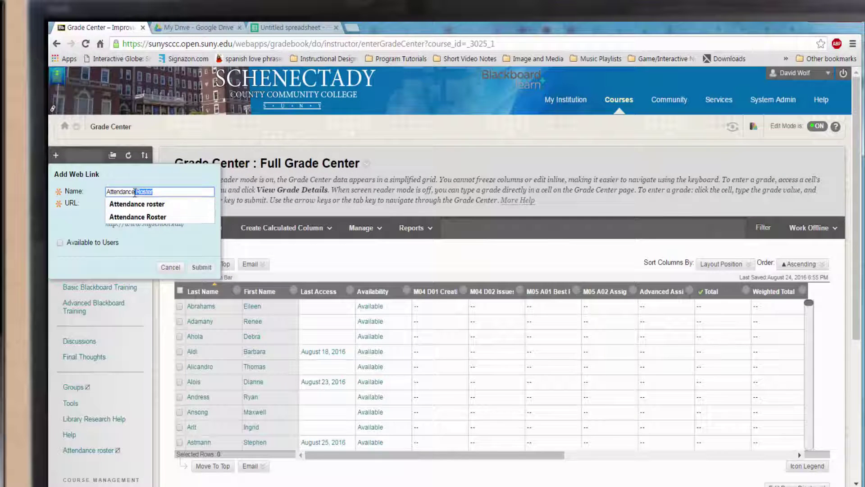
# Step: Copy the roster spreadsheet's address from https through /edit
pyautogui.click(282, 28)
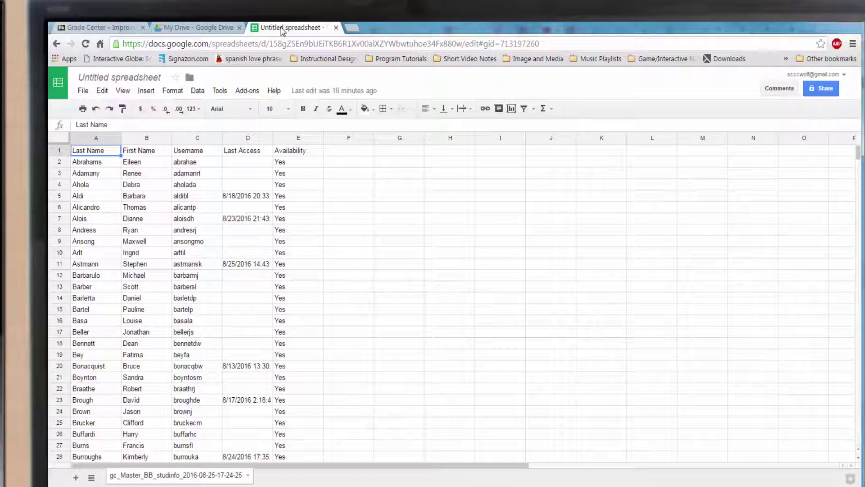
pyautogui.click(122, 44)
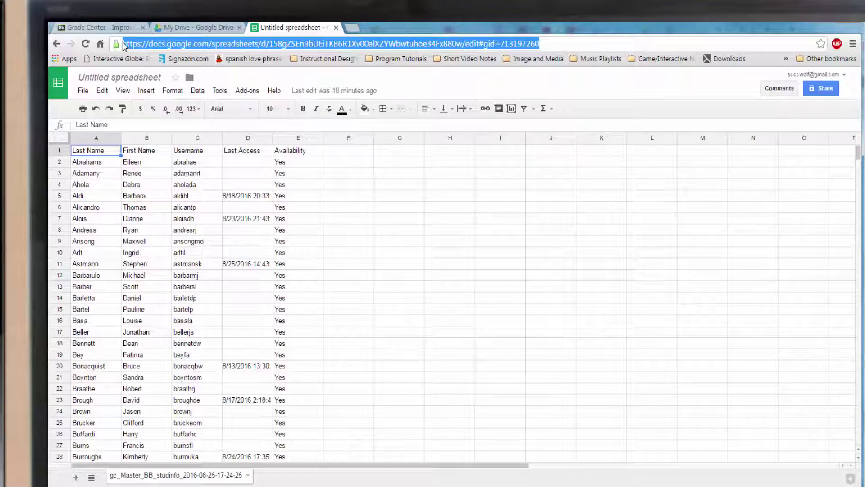
pyautogui.click(125, 44)
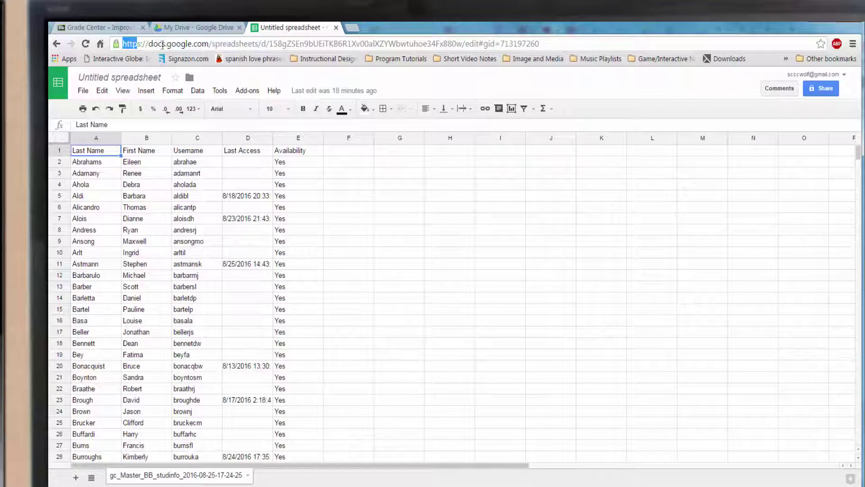
pyautogui.moveTo(167, 44); pyautogui.dragTo(460, 58)
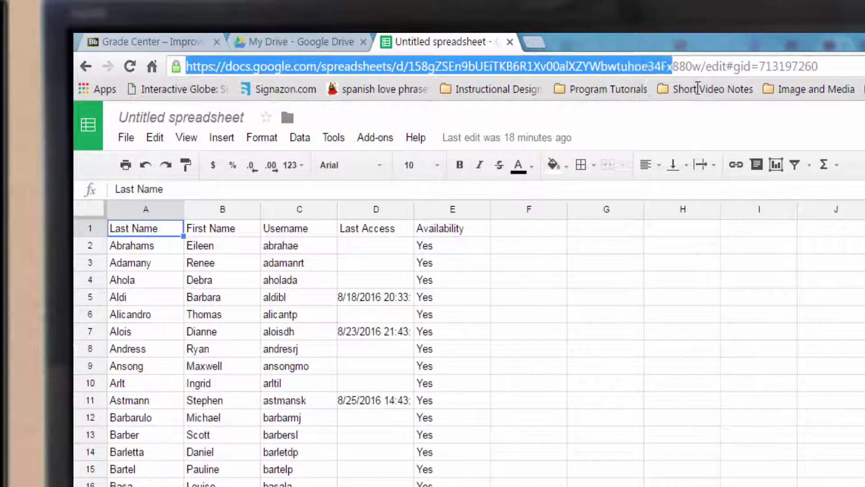
pyautogui.moveTo(698, 88); pyautogui.dragTo(727, 76)
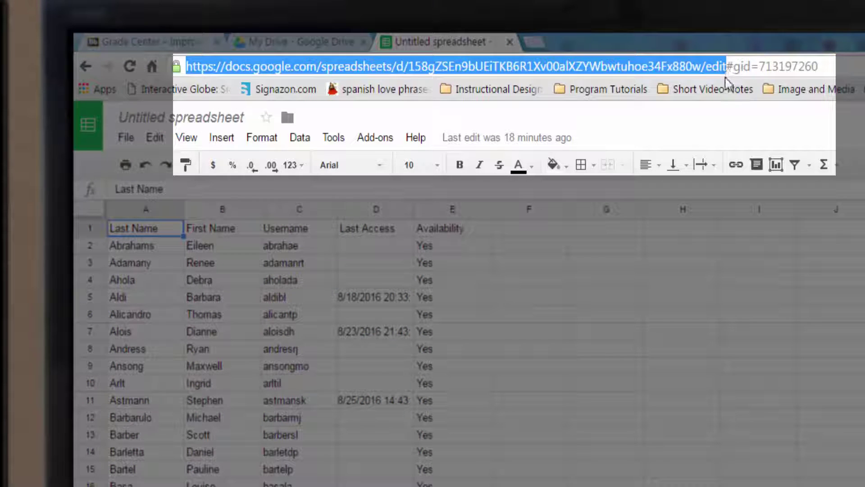
pyautogui.rightClick(676, 77)
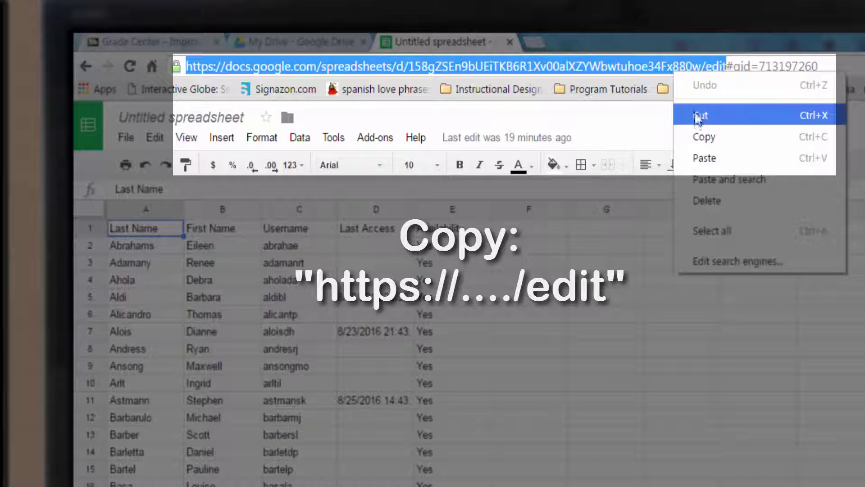
pyautogui.click(702, 137)
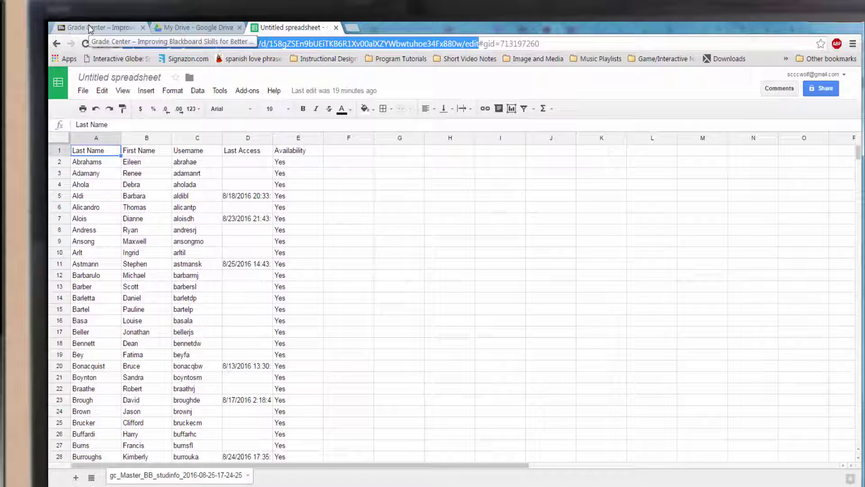
# Step: Paste the spreadsheet address as the Attendance link URL and submit it unavailable to users
pyautogui.click(88, 28)
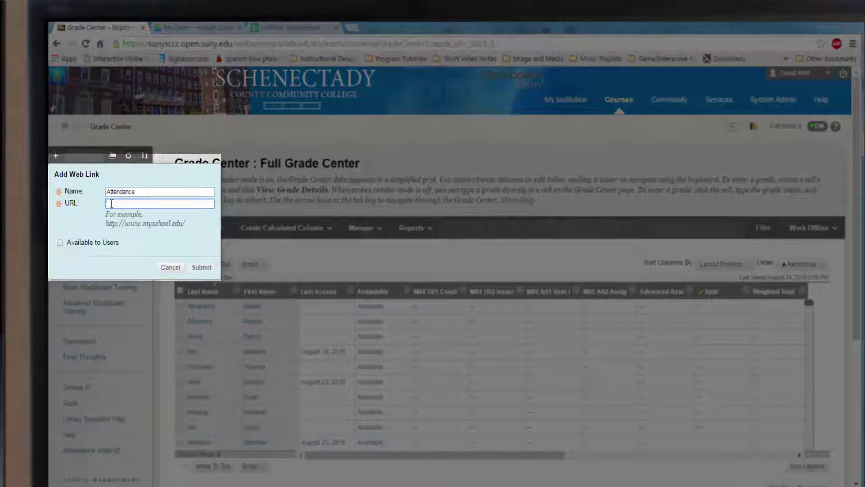
pyautogui.rightClick(110, 204)
pyautogui.click(136, 274)
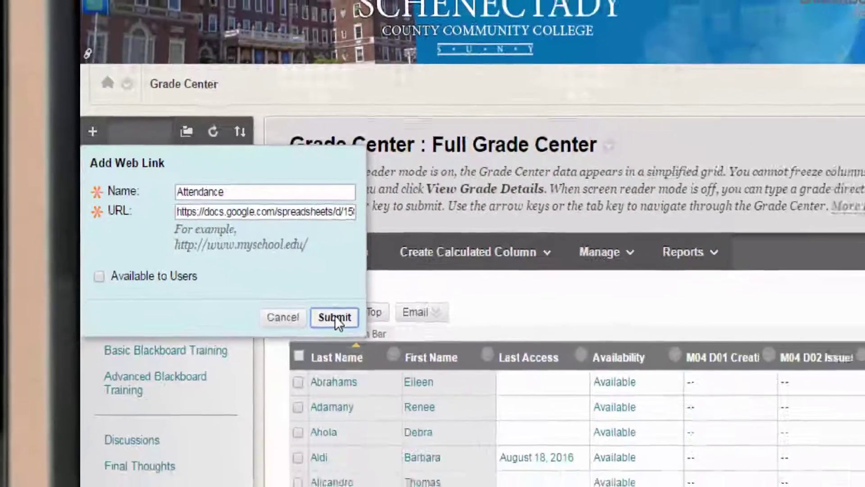
pyautogui.click(402, 355)
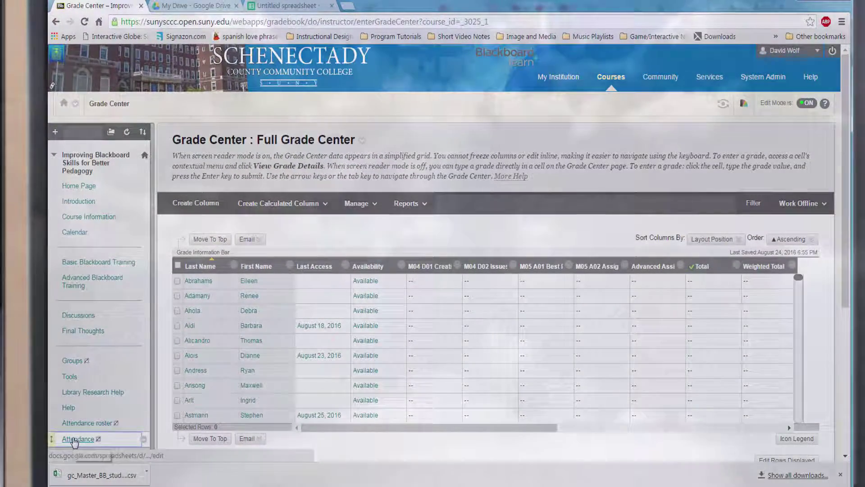
# Step: Follow the Attendance course-menu link to open the roster spreadsheet in a new tab
pyautogui.click(75, 440)
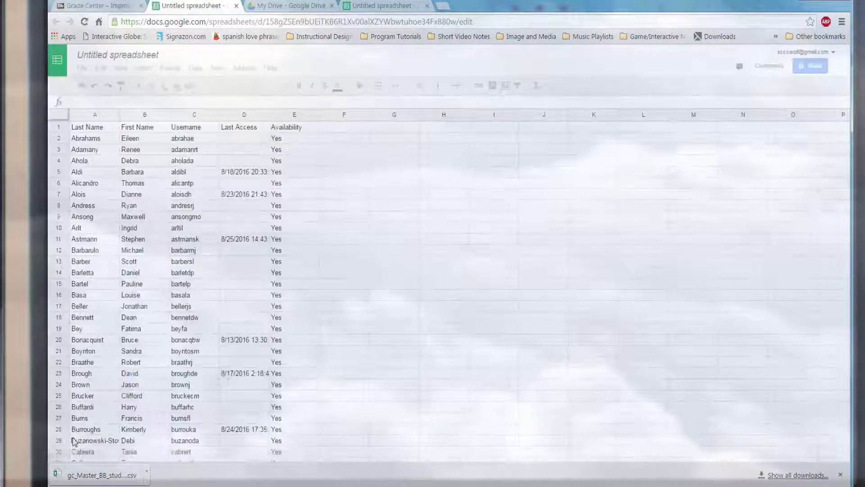